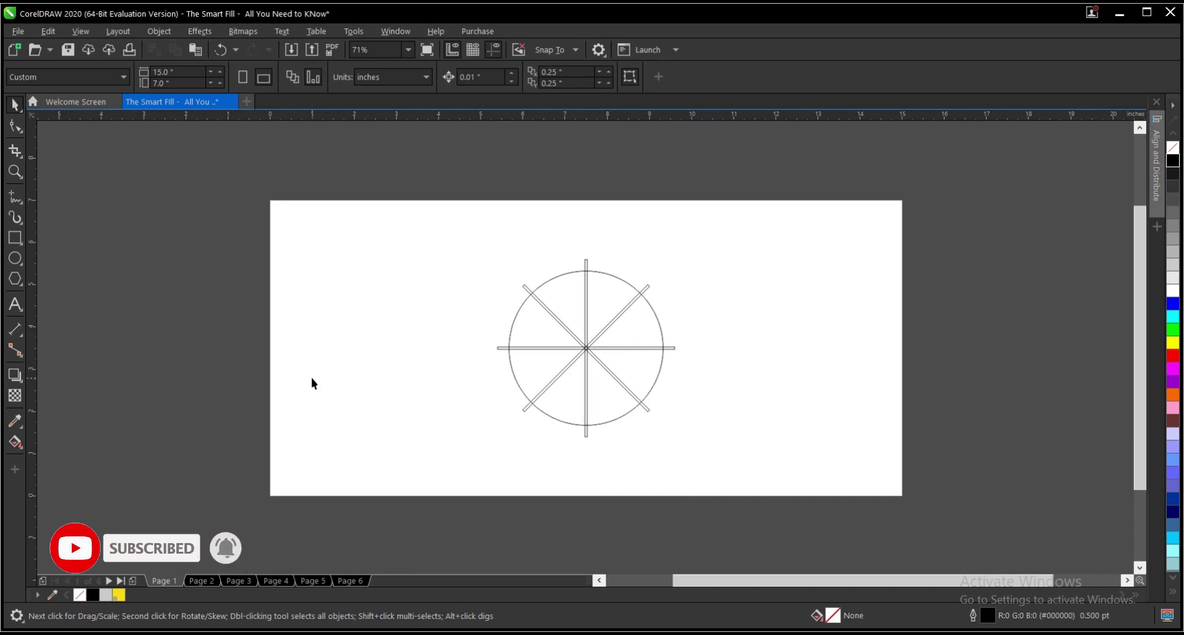
# - Choose Smart Fill from the Interactive Fill flyout in the toolbox
pyautogui.click(15, 443)
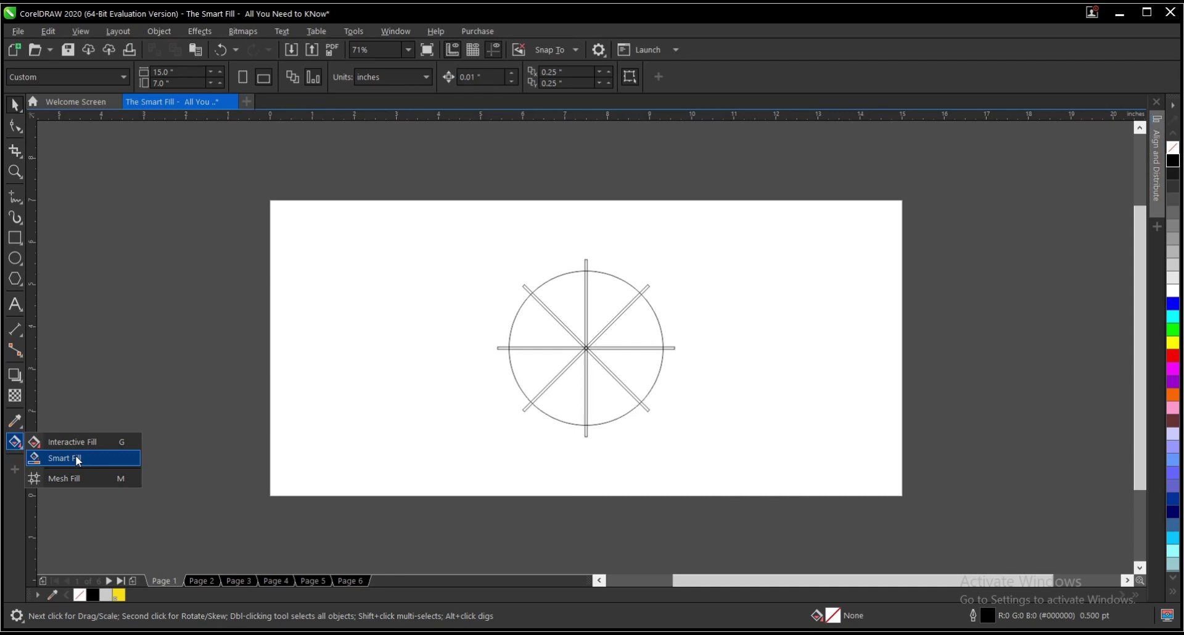
pyautogui.click(75, 456)
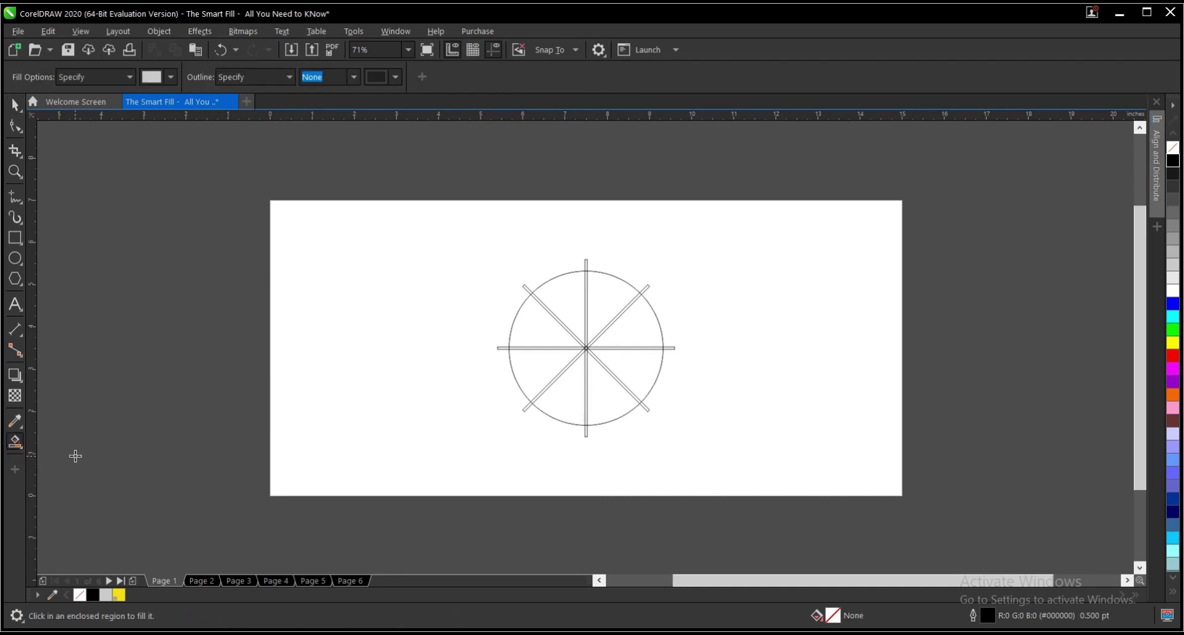
# - Fill the upper-left, lower-left, right and upper-right alternating circle wedges with 20% Black
pyautogui.click(542, 331)
pyautogui.scroll(3, 587, 379)
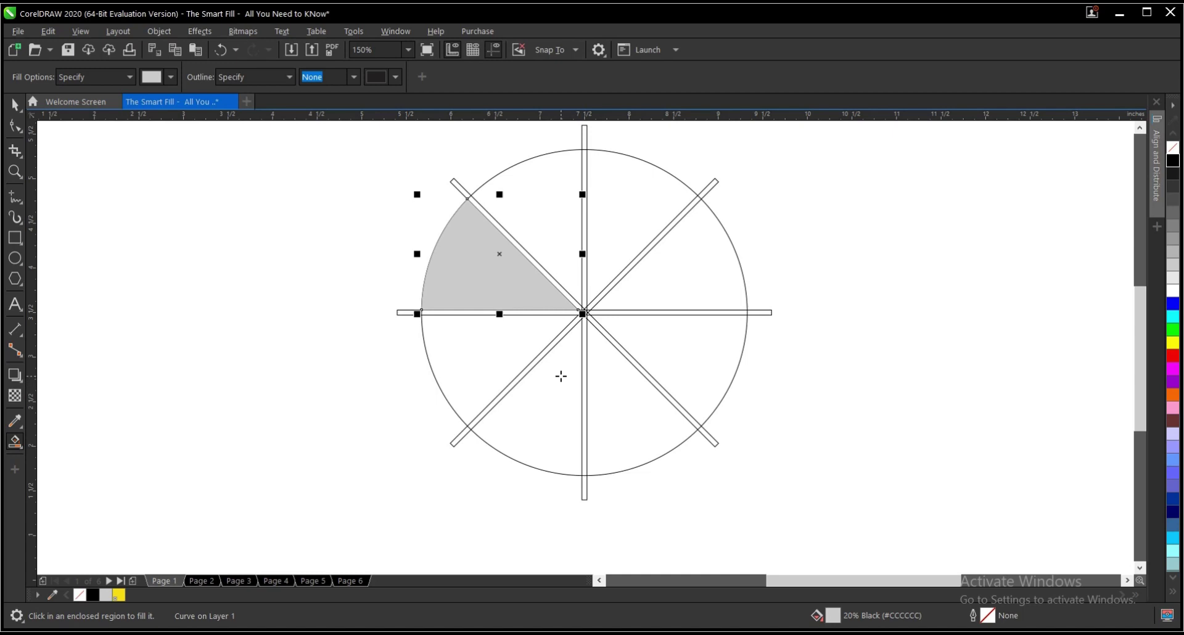
pyautogui.click(561, 376)
pyautogui.click(666, 355)
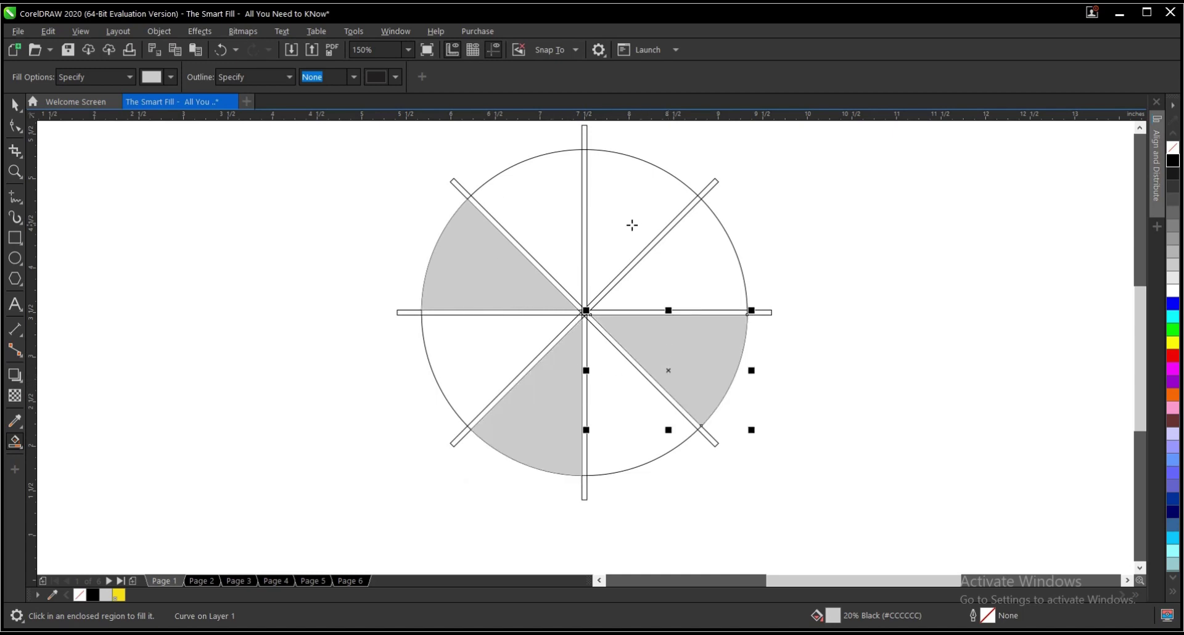
pyautogui.click(624, 221)
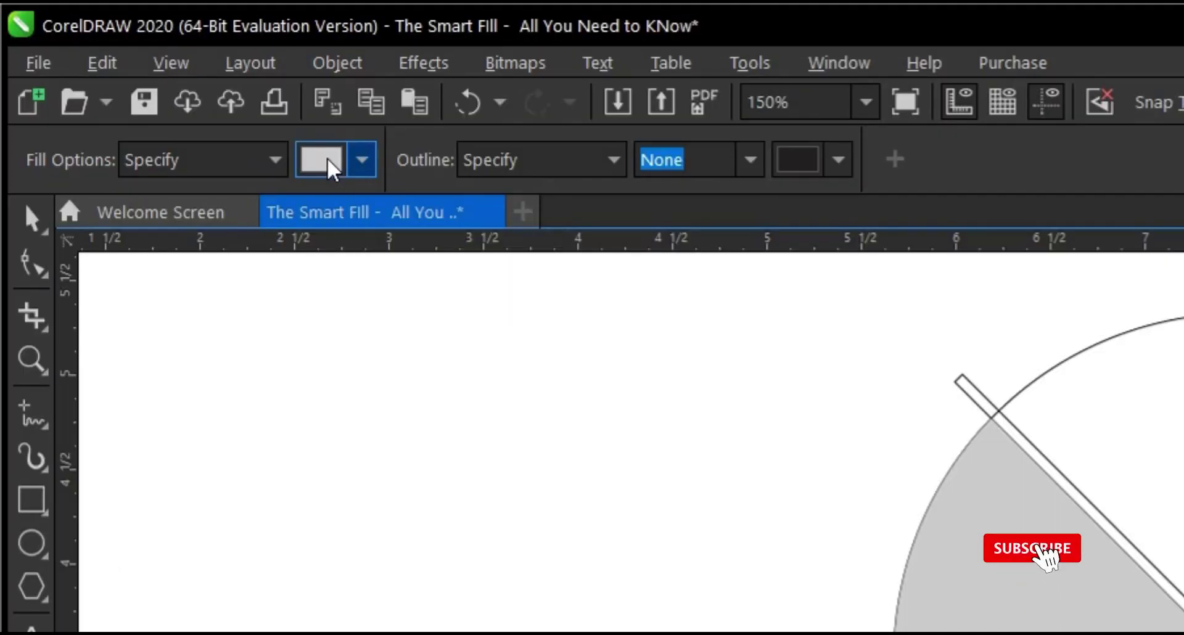
pyautogui.click(328, 161)
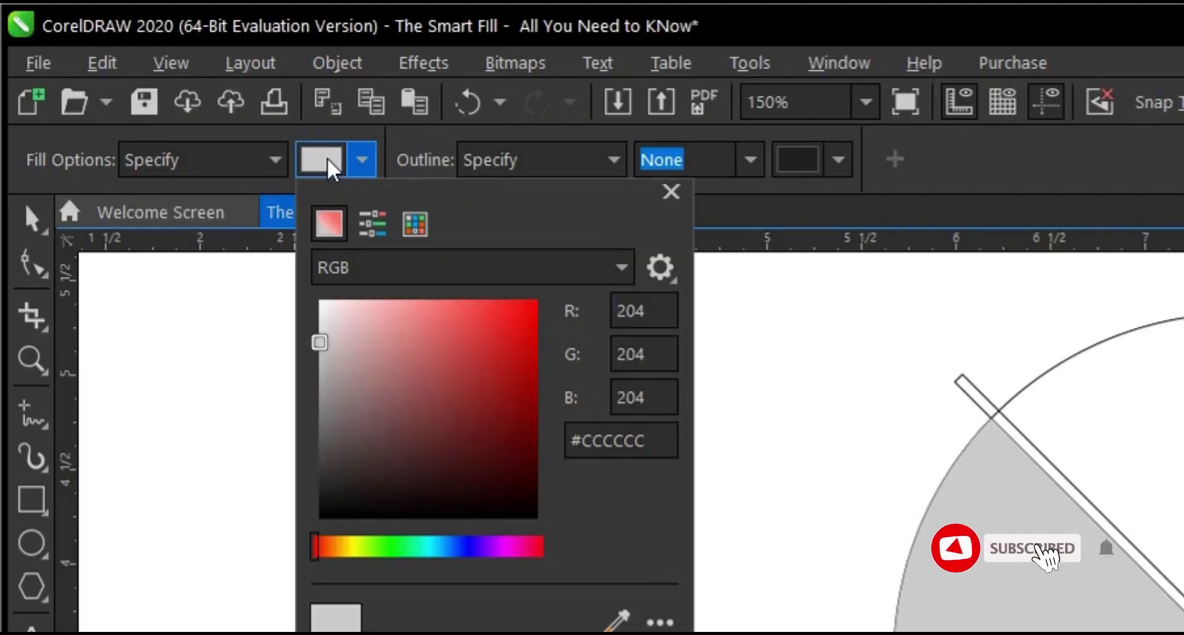
pyautogui.moveTo(473, 402)
pyautogui.mouseDown()
pyautogui.moveTo(481, 373)
pyautogui.moveTo(547, 341)
pyautogui.mouseUp()
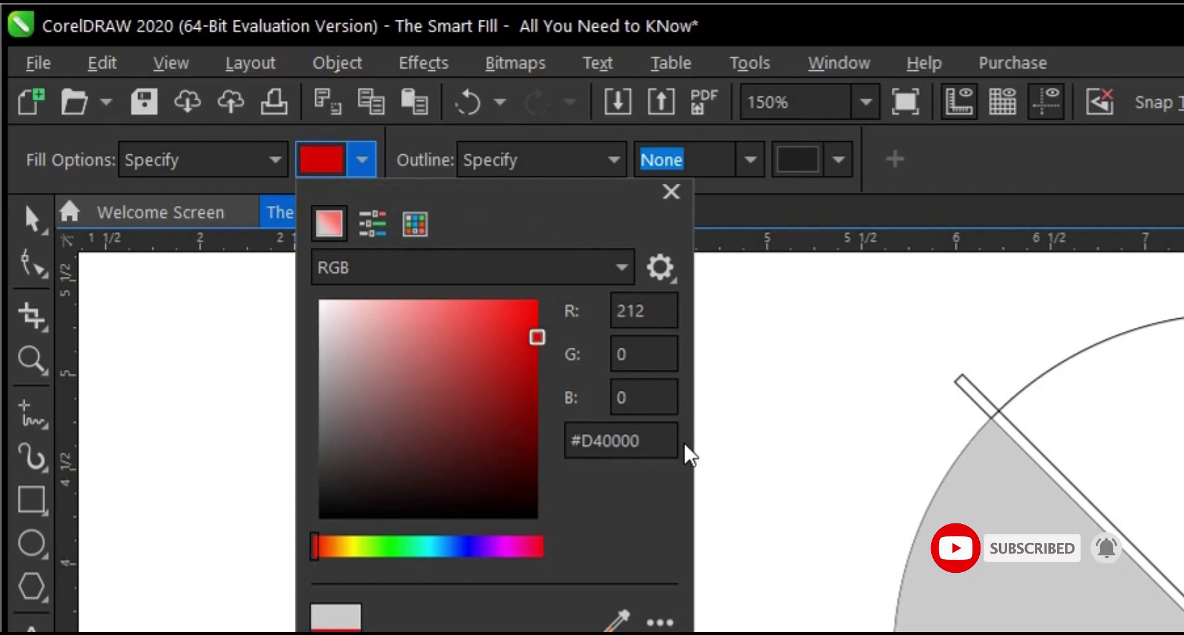
pyautogui.click(756, 435)
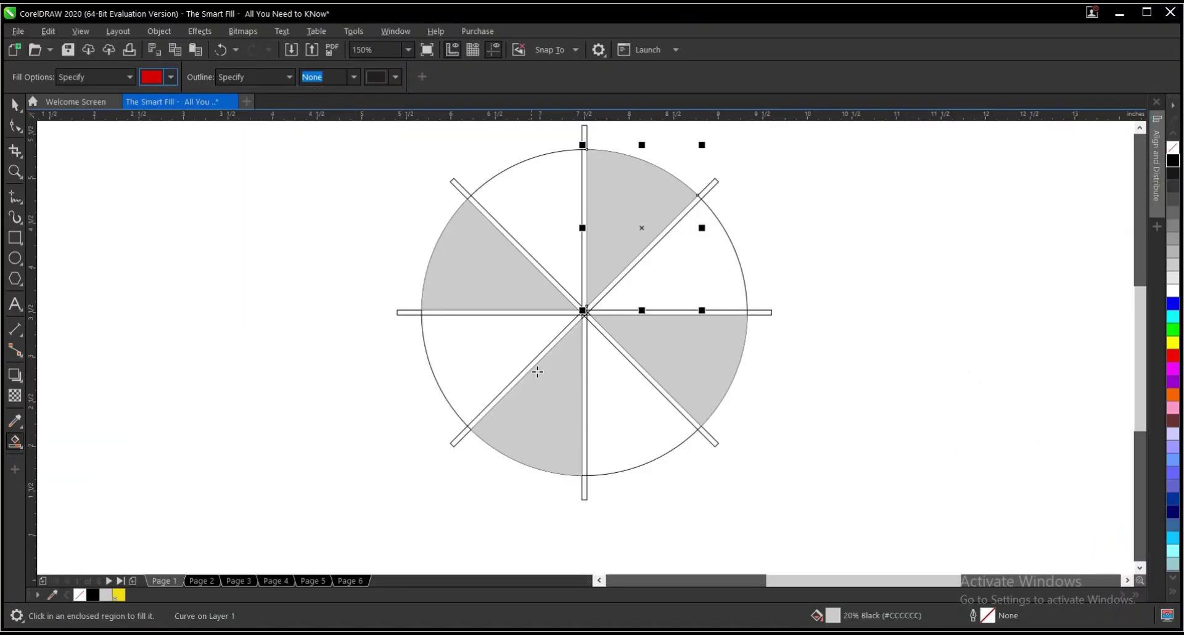
pyautogui.click(504, 347)
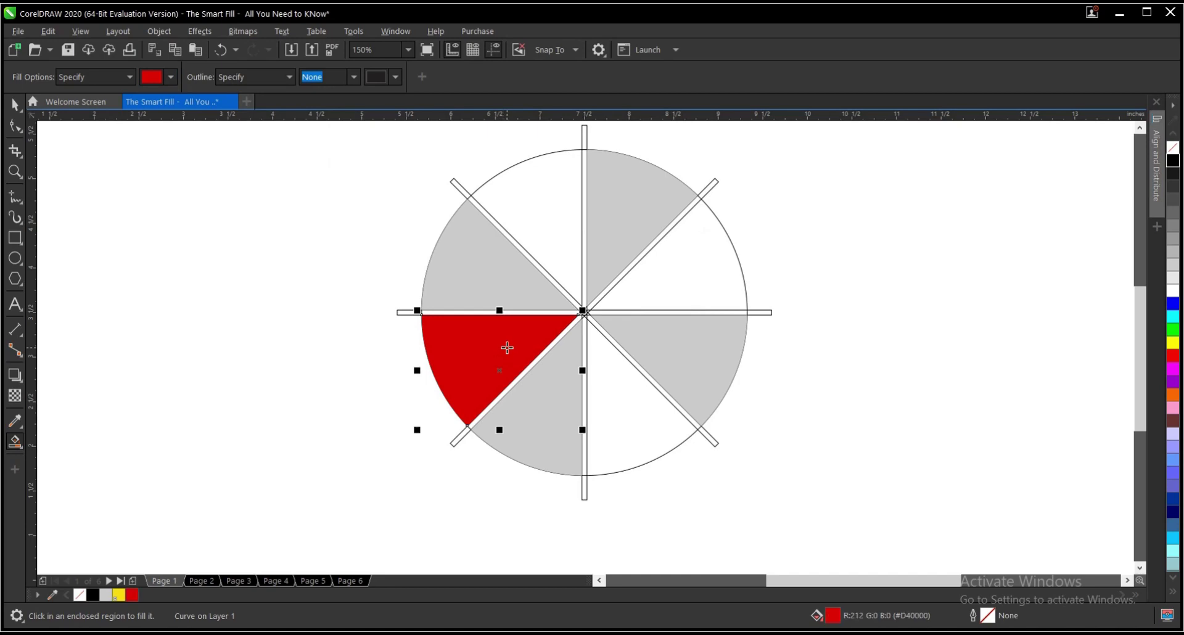
pyautogui.hotkey('ctrl', 'z')
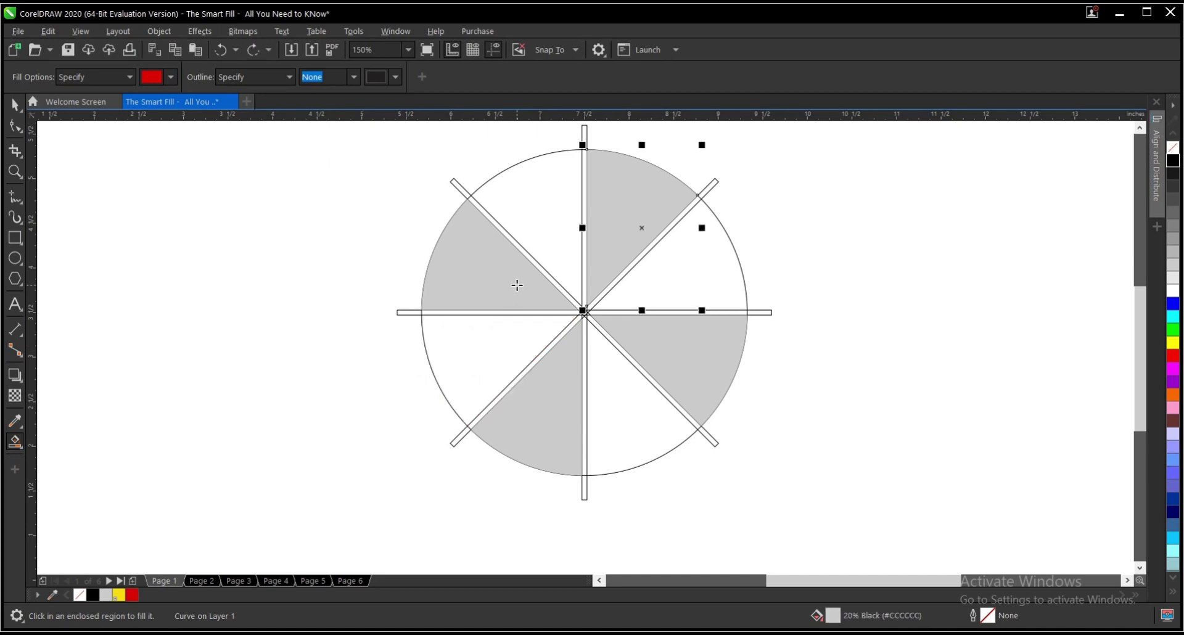
pyautogui.click(170, 77)
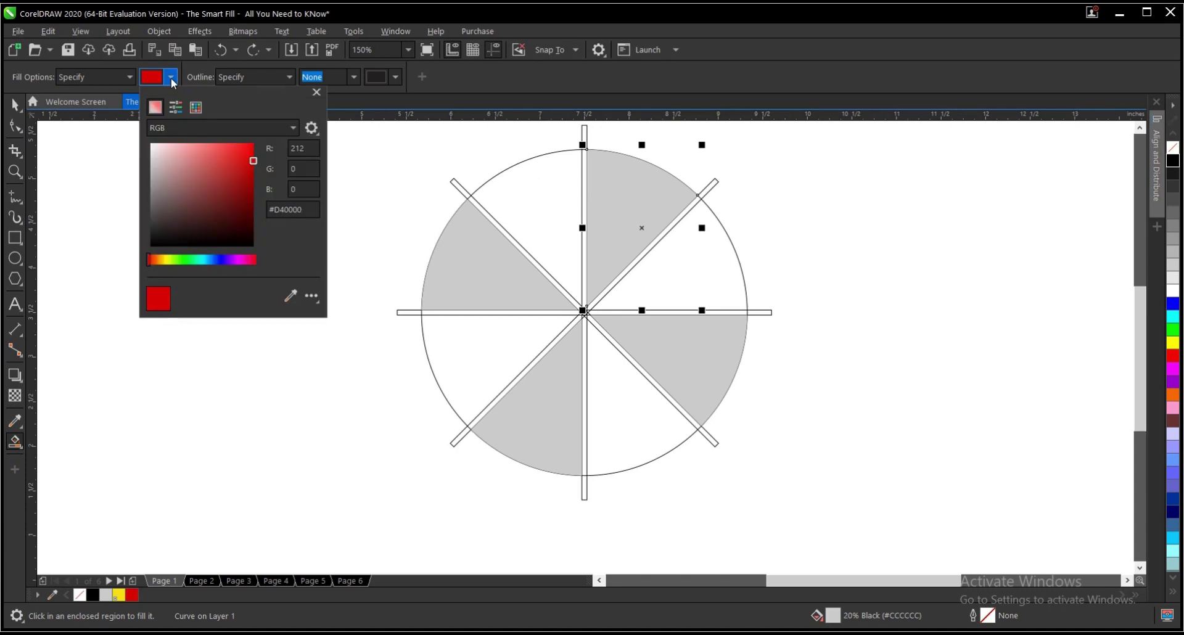
pyautogui.click(291, 297)
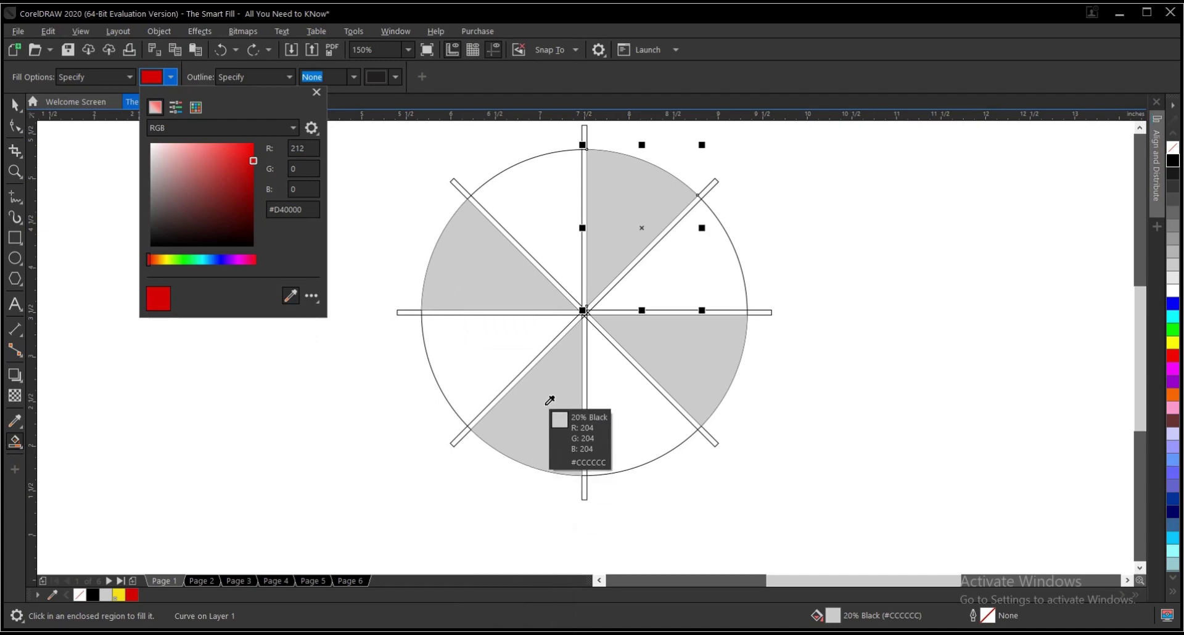
pyautogui.click(550, 401)
pyautogui.click(366, 369)
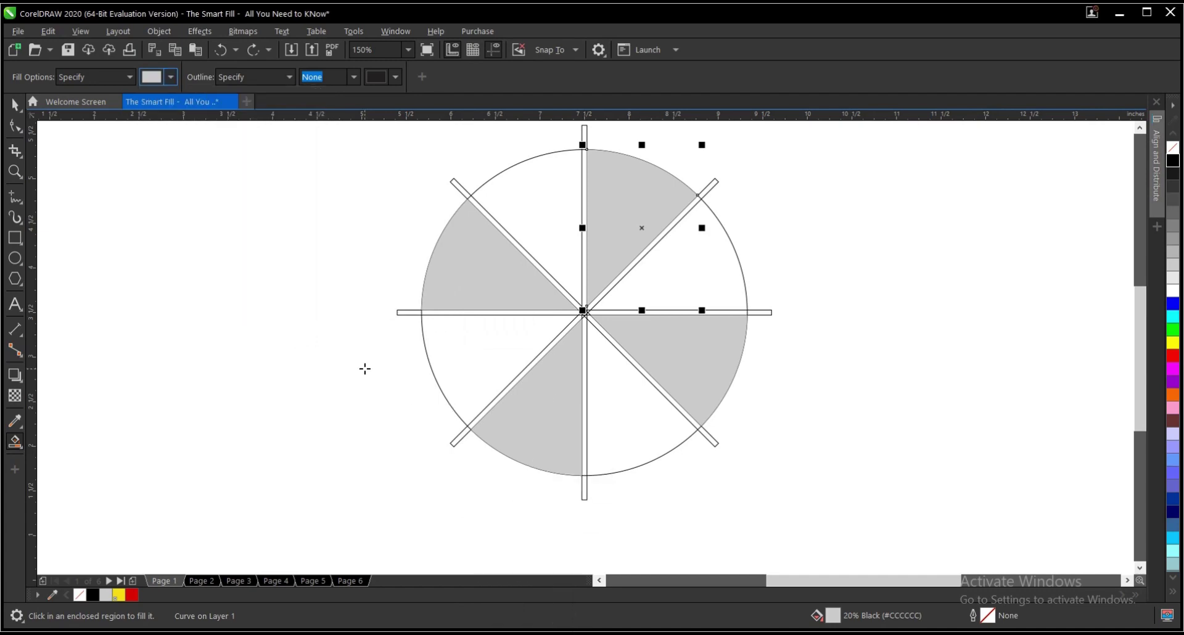
# - On Page 2, move the existing grey ring pieces to the page's left edge
pyautogui.click(201, 581)
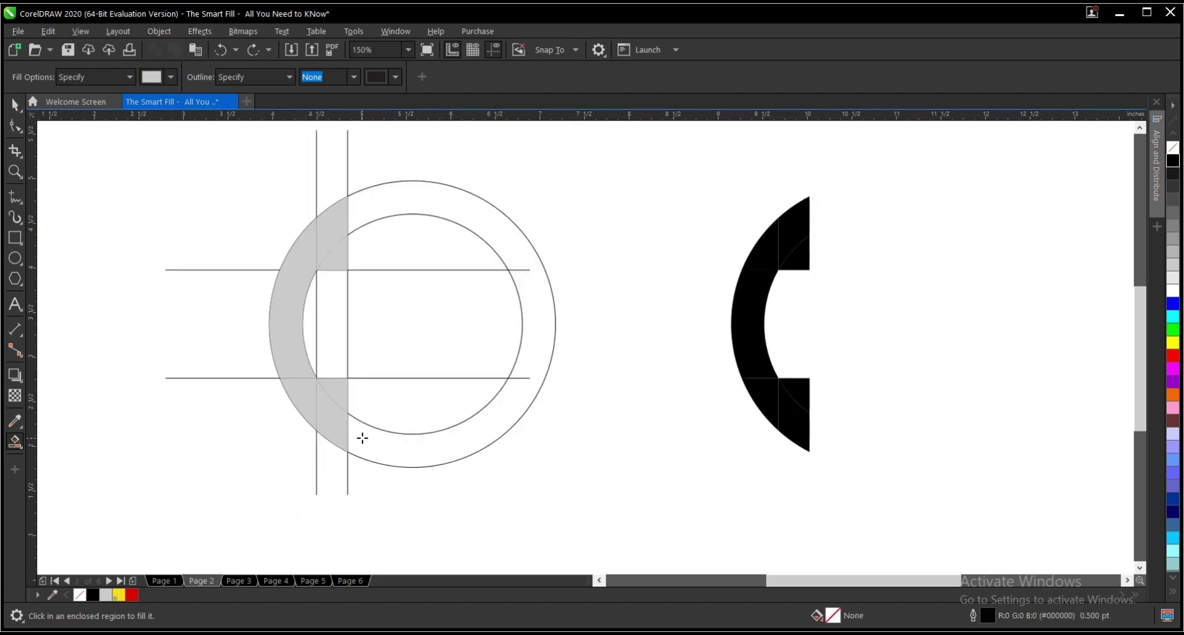
pyautogui.click(15, 105)
pyautogui.moveTo(209, 183); pyautogui.dragTo(383, 461)
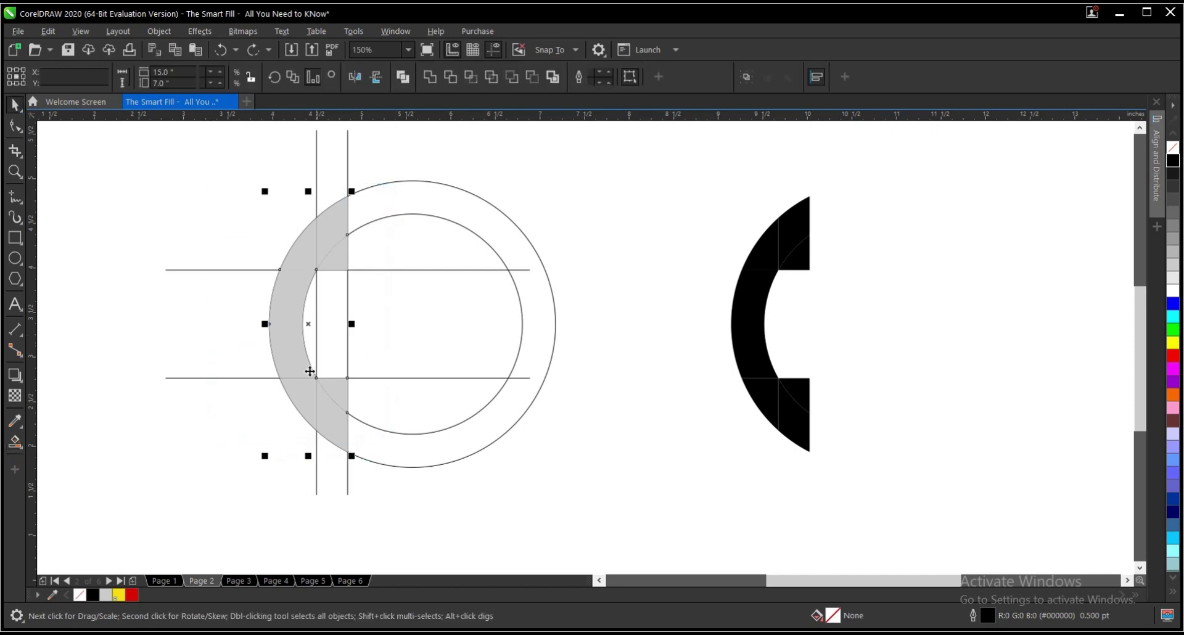
pyautogui.scroll(-1, 307, 323)
pyautogui.moveTo(307, 322); pyautogui.dragTo(156, 320)
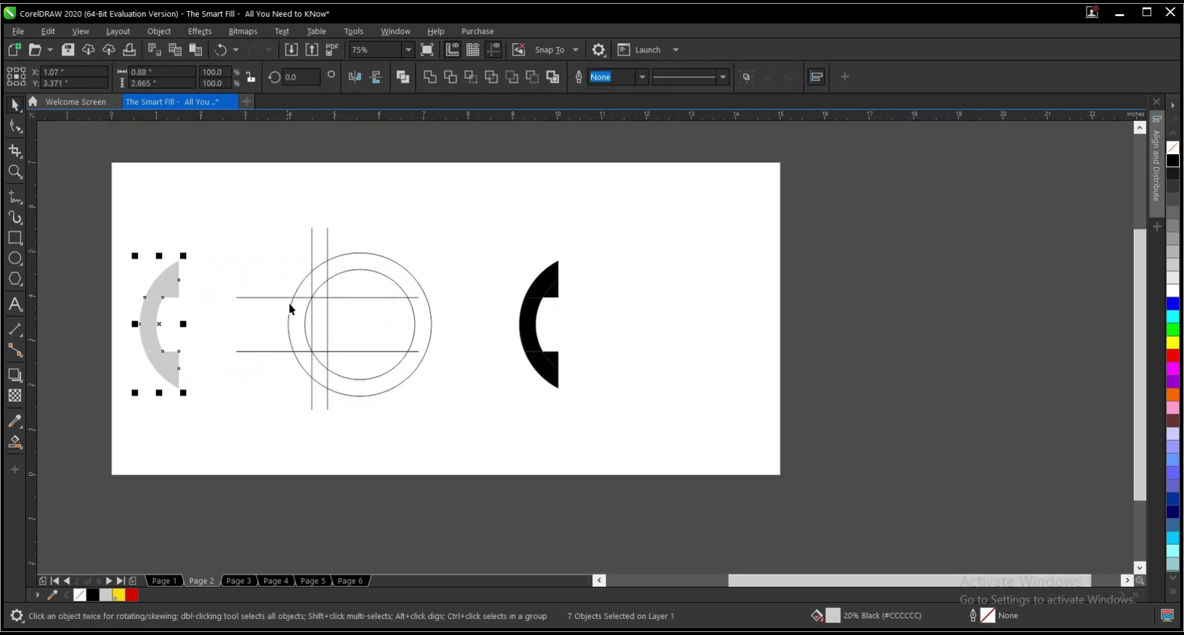
pyautogui.scroll(1, 290, 310)
# - Smart Fill the seven left-side ring segments light grey to form a handset shape
pyautogui.click(12, 447)
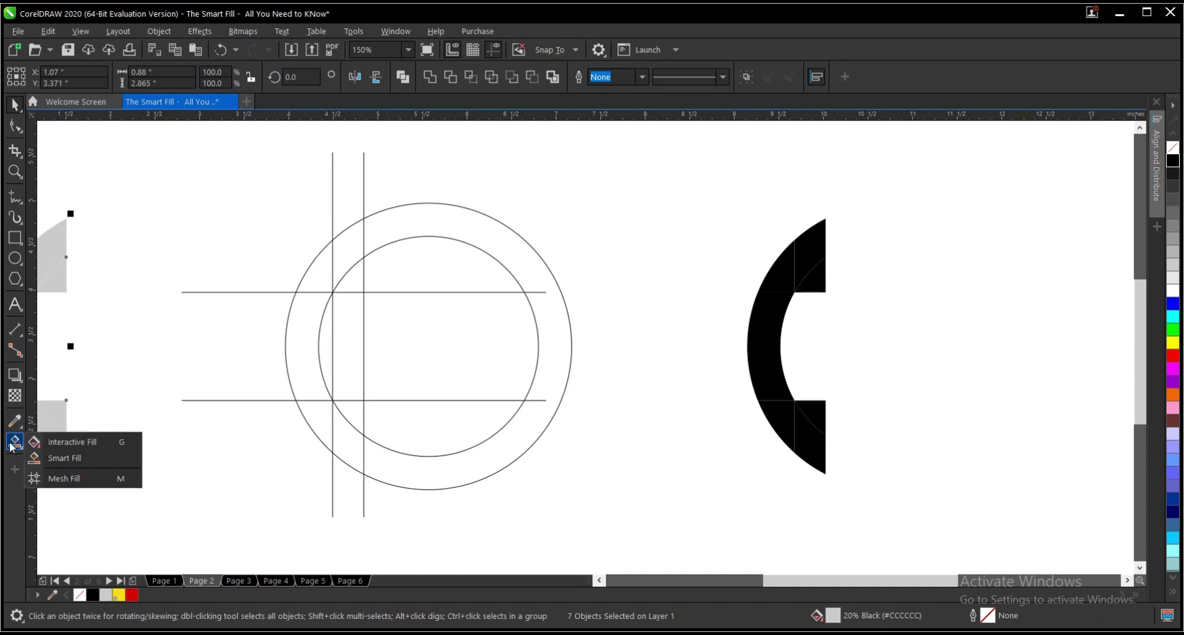
pyautogui.click(72, 458)
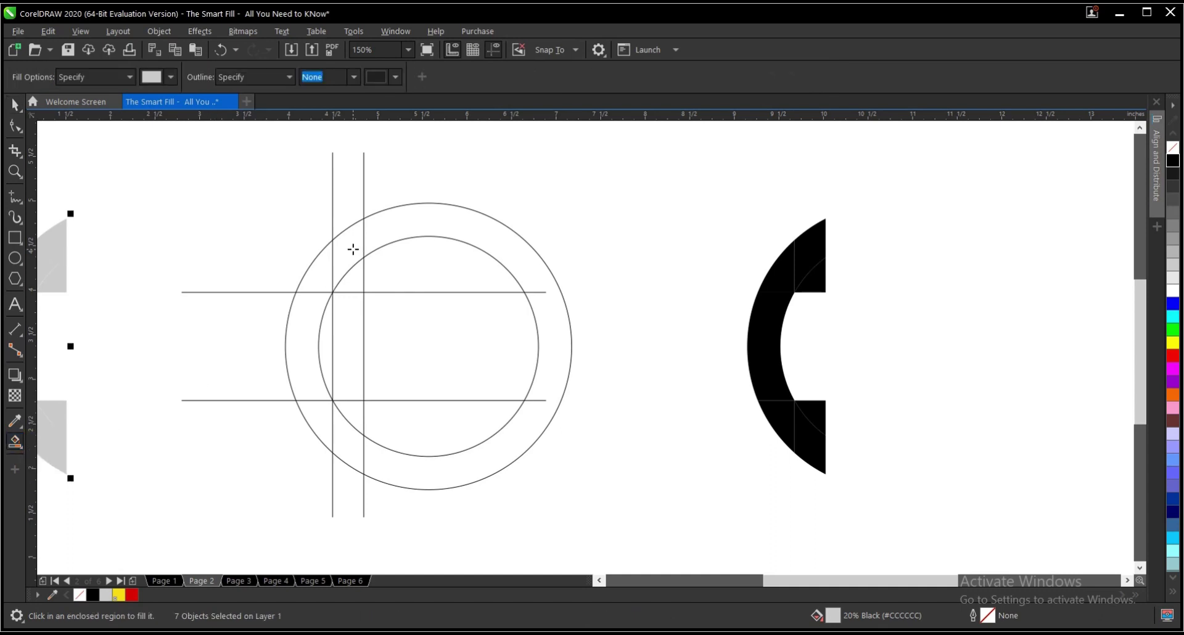
pyautogui.click(353, 249)
pyautogui.click(359, 285)
pyautogui.click(315, 288)
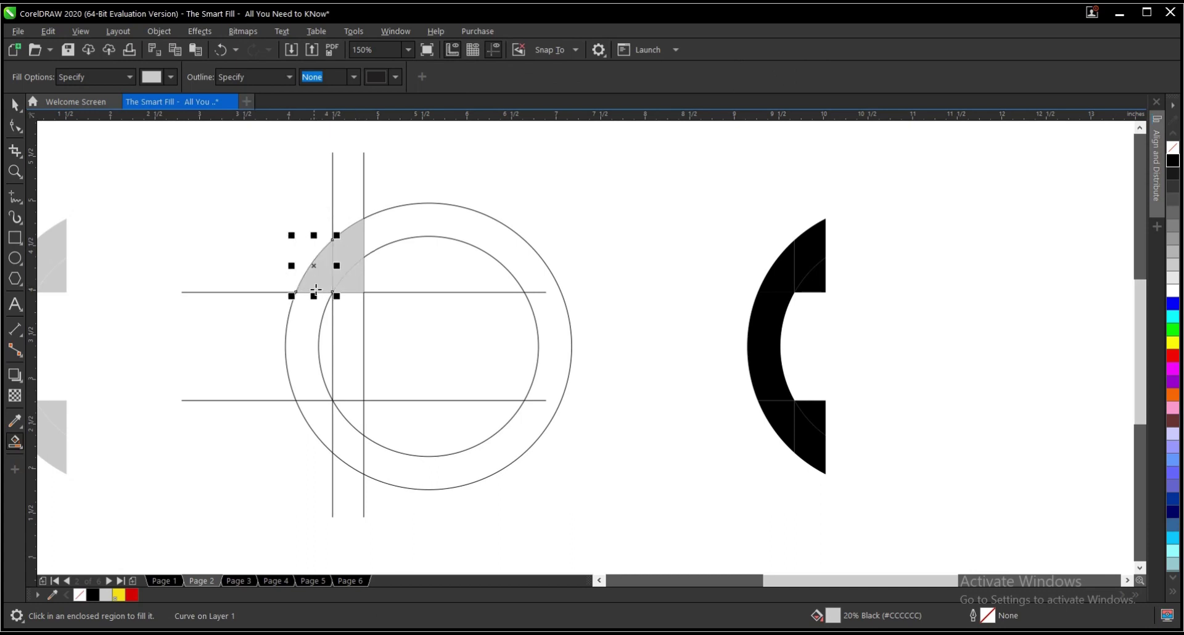
pyautogui.click(297, 357)
pyautogui.click(319, 432)
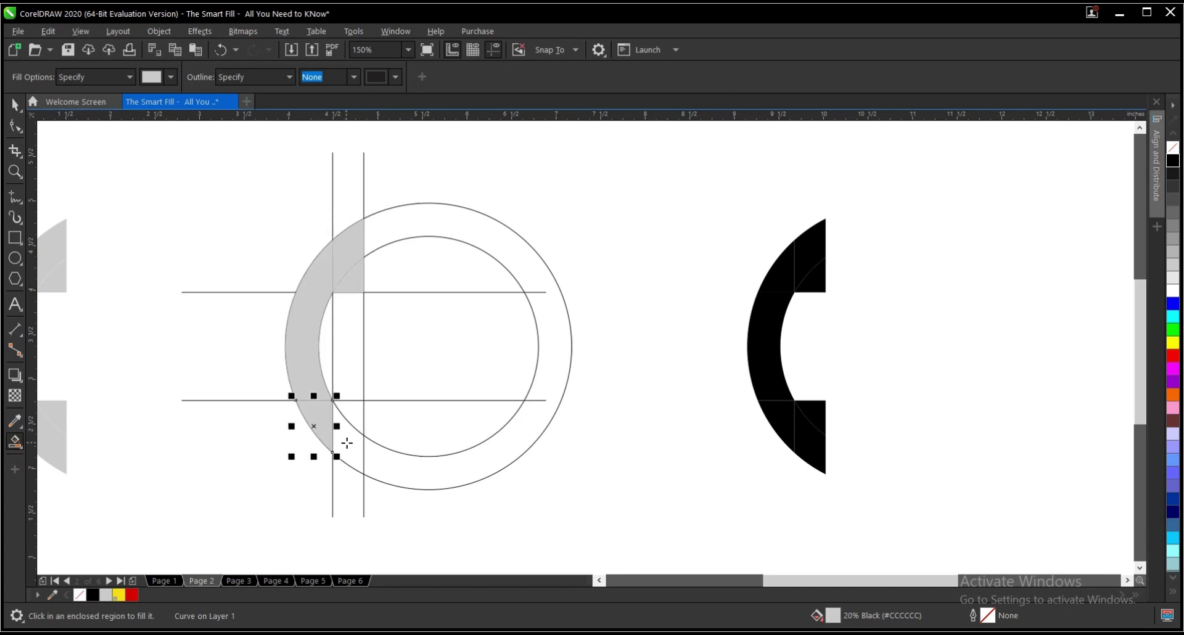
pyautogui.click(347, 443)
pyautogui.click(356, 419)
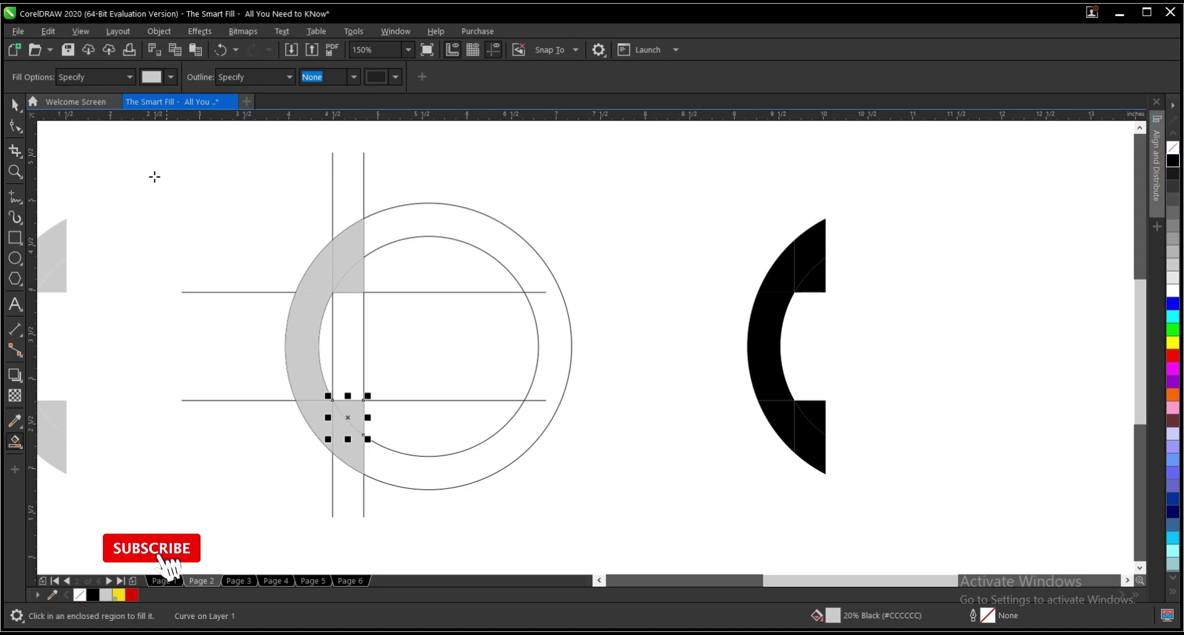
# - Move the seven filled ring pieces right and weld them into one curve
pyautogui.press('space')
pyautogui.moveTo(227, 209); pyautogui.dragTo(406, 489)
pyautogui.moveTo(318, 344); pyautogui.dragTo(648, 389)
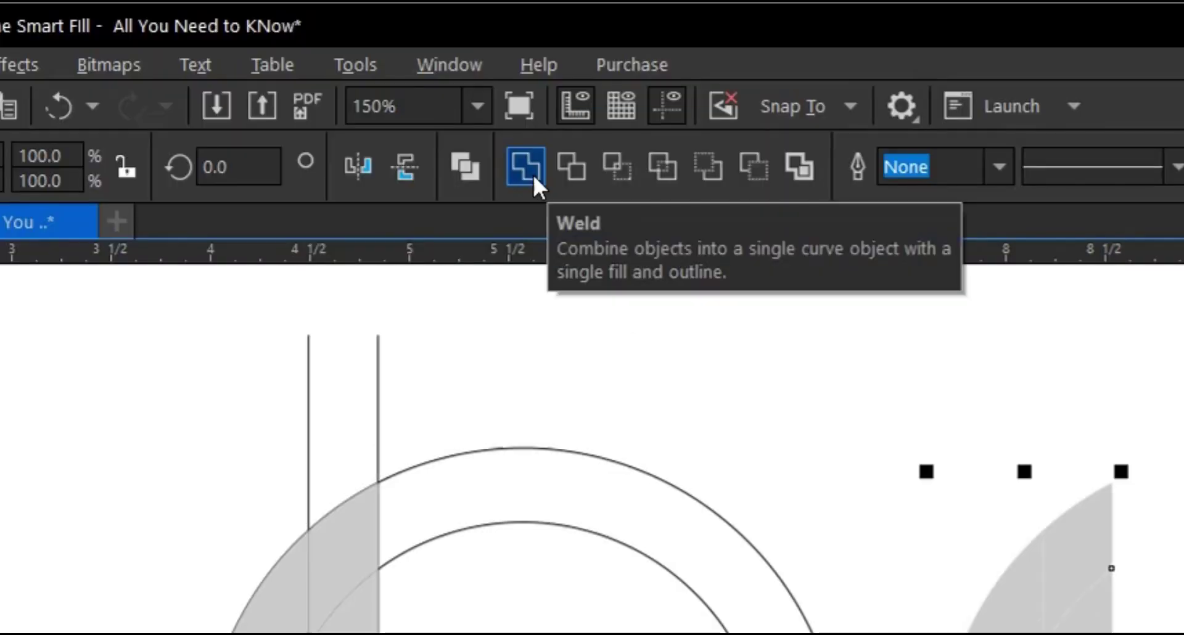
pyautogui.click(533, 174)
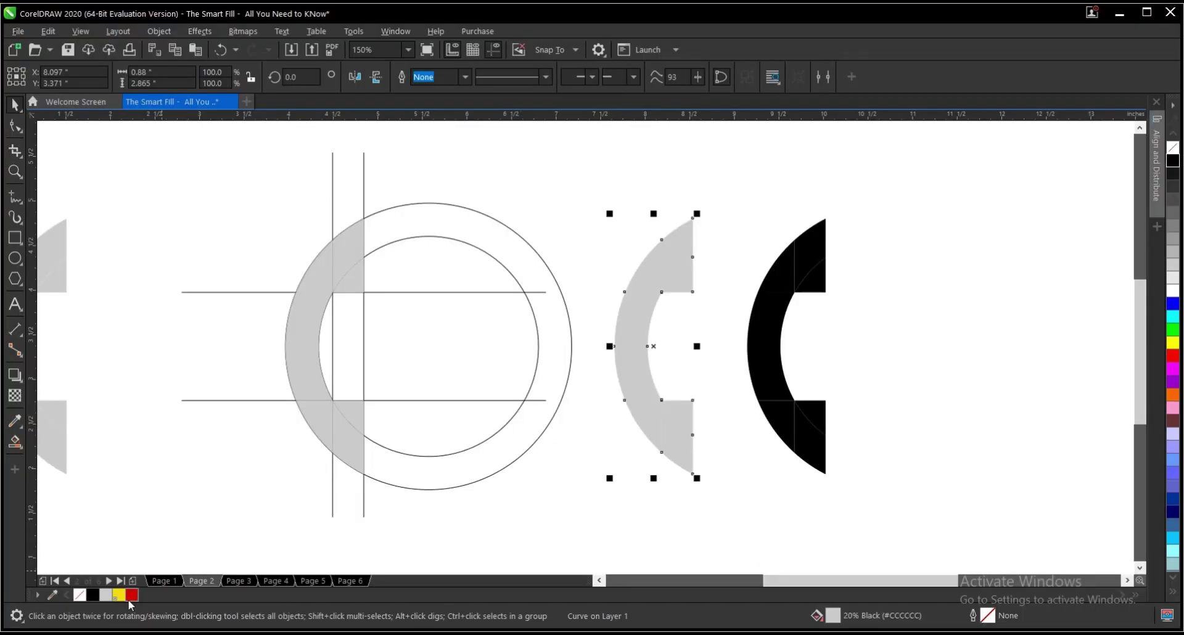
# - Give the handset a black 8.0 pt outline with no fill, then go to Page 3
pyautogui.click(131, 595)
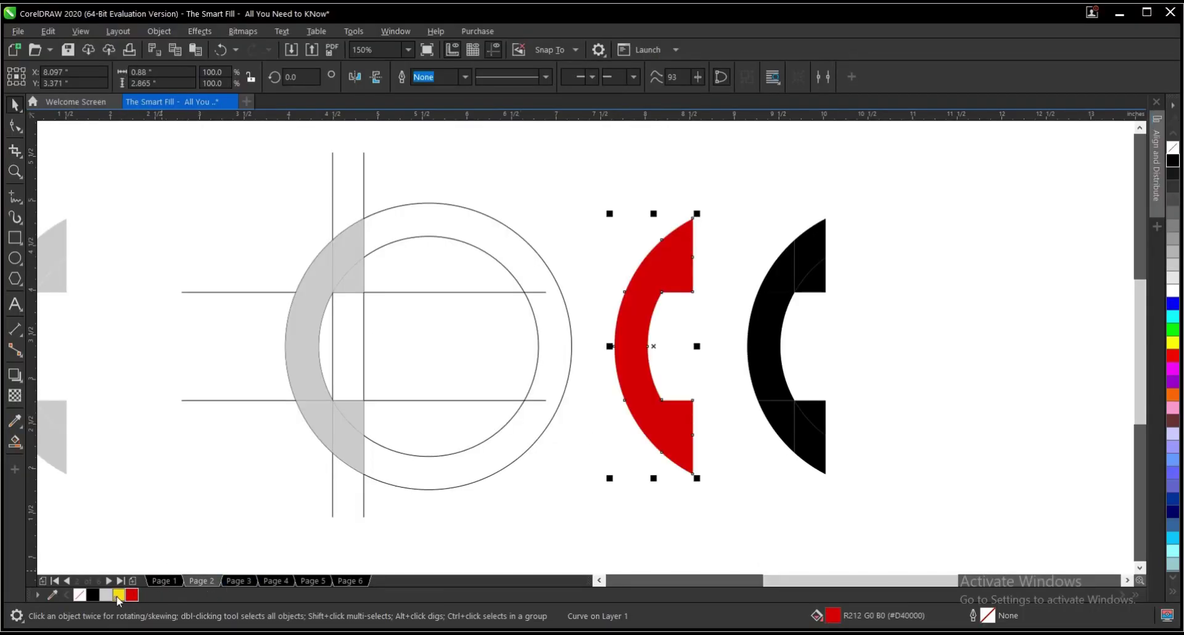
pyautogui.click(118, 595)
pyautogui.rightClick(94, 595)
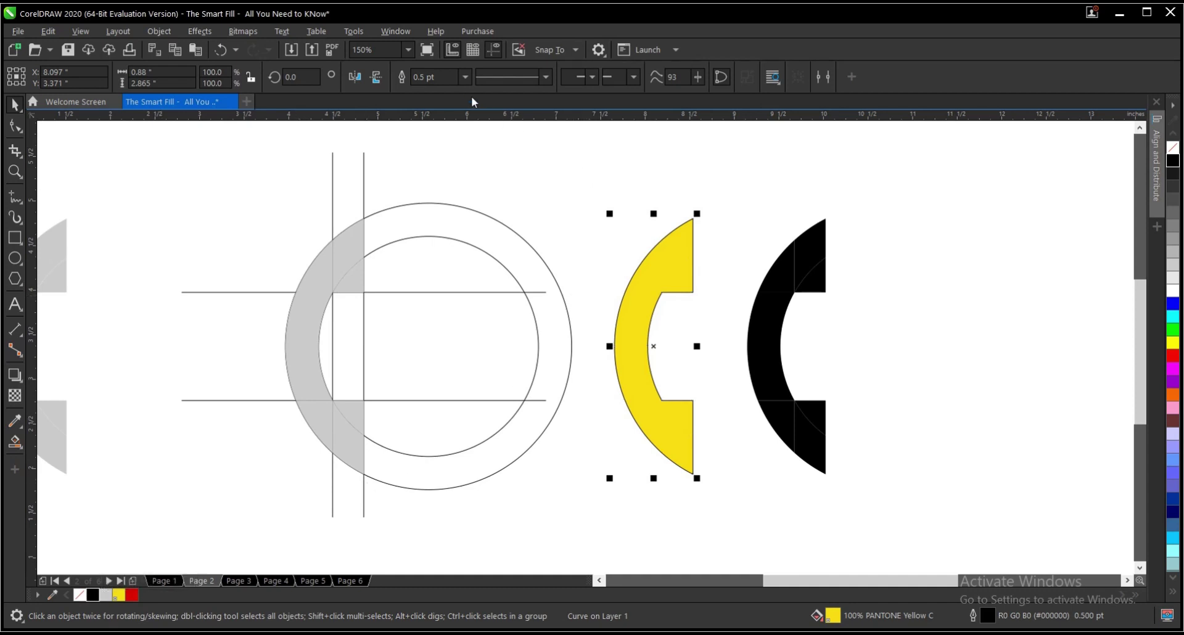
pyautogui.click(465, 76)
pyautogui.click(434, 194)
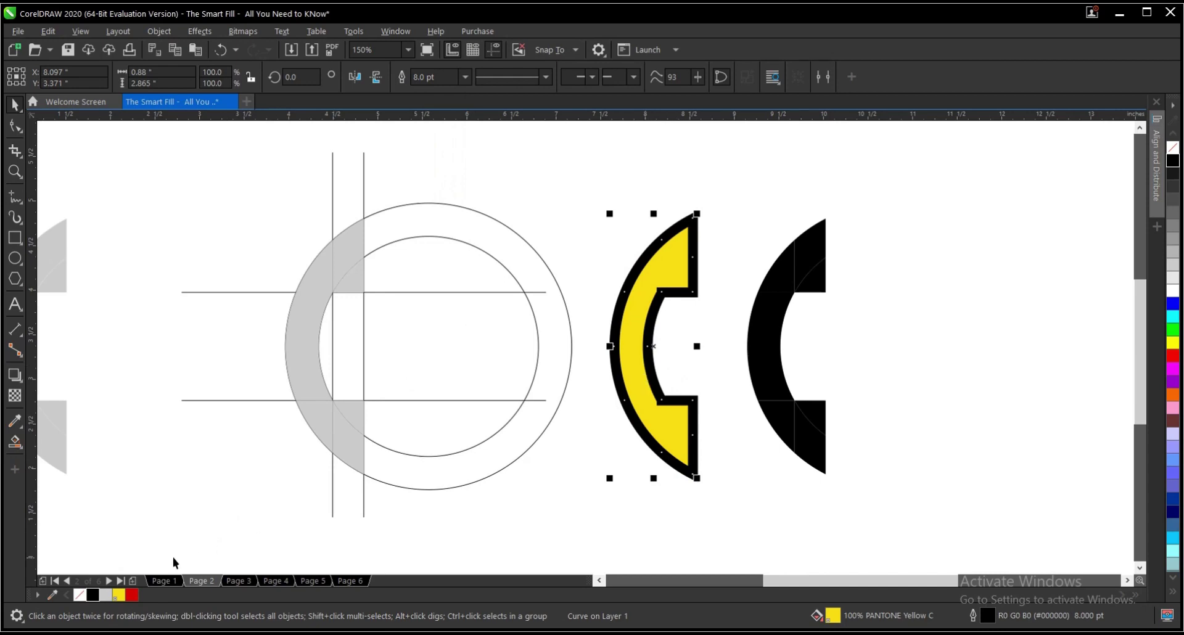
pyautogui.click(79, 595)
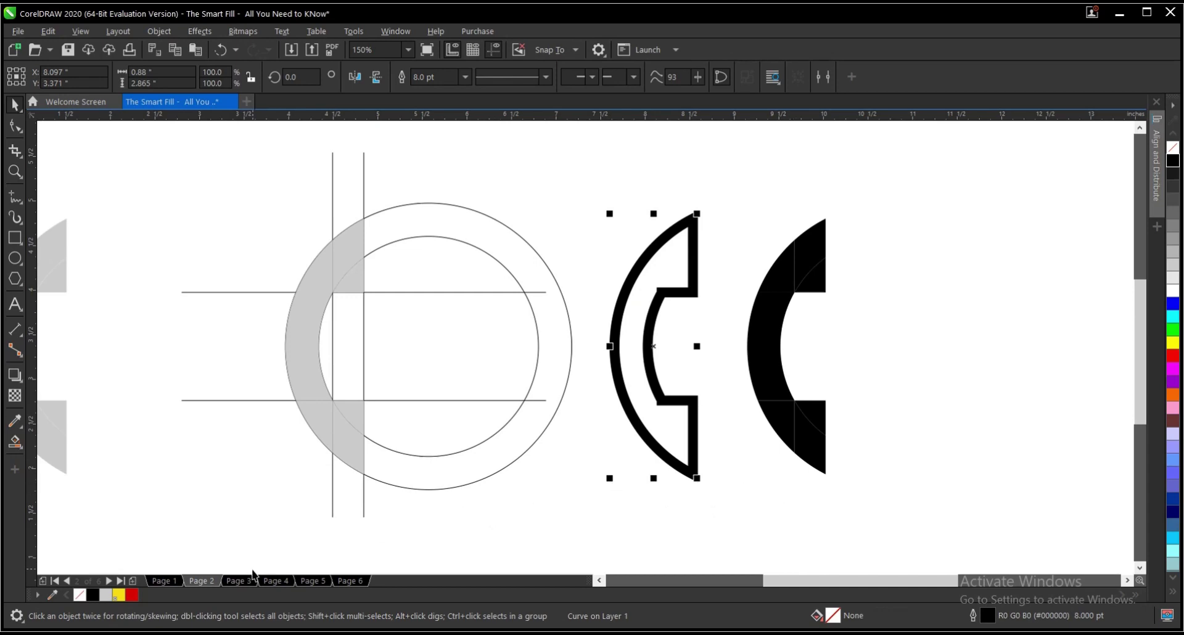
pyautogui.click(250, 581)
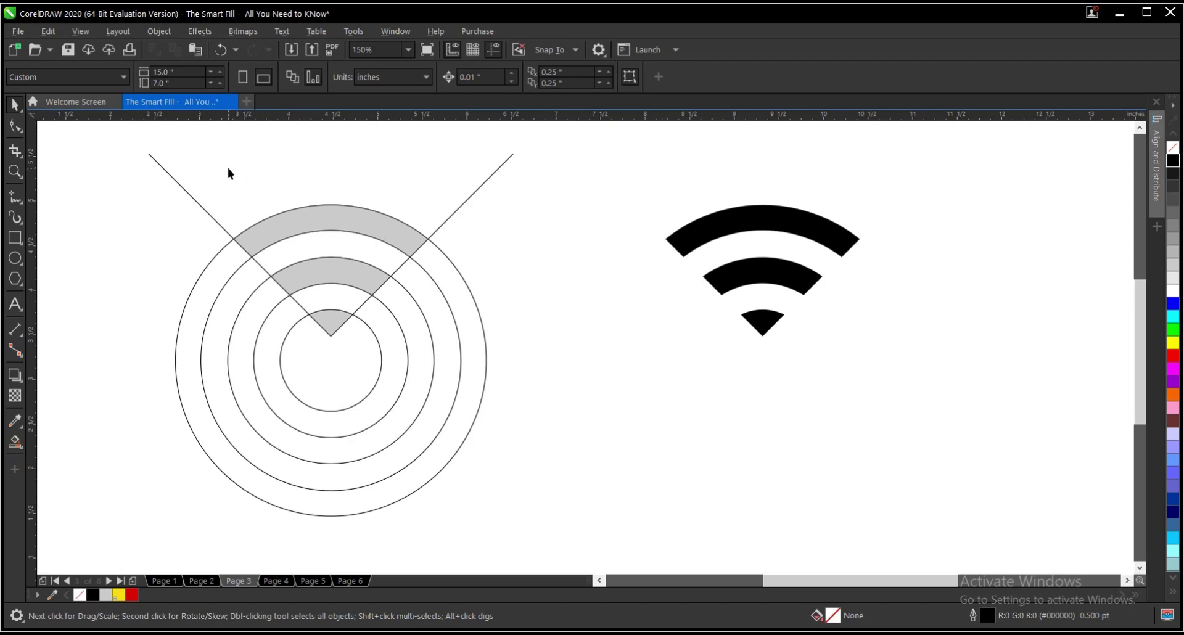
# - Move the three grey wedges on Page 3 beside the black Wi-Fi icon
pyautogui.click(207, 581)
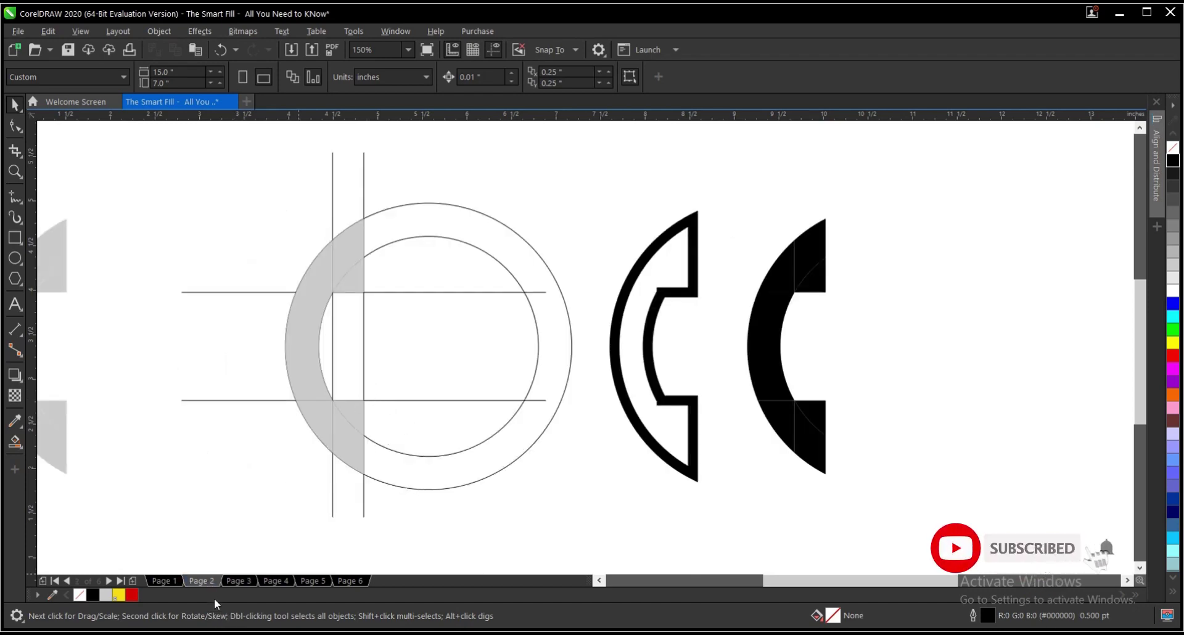
pyautogui.click(239, 580)
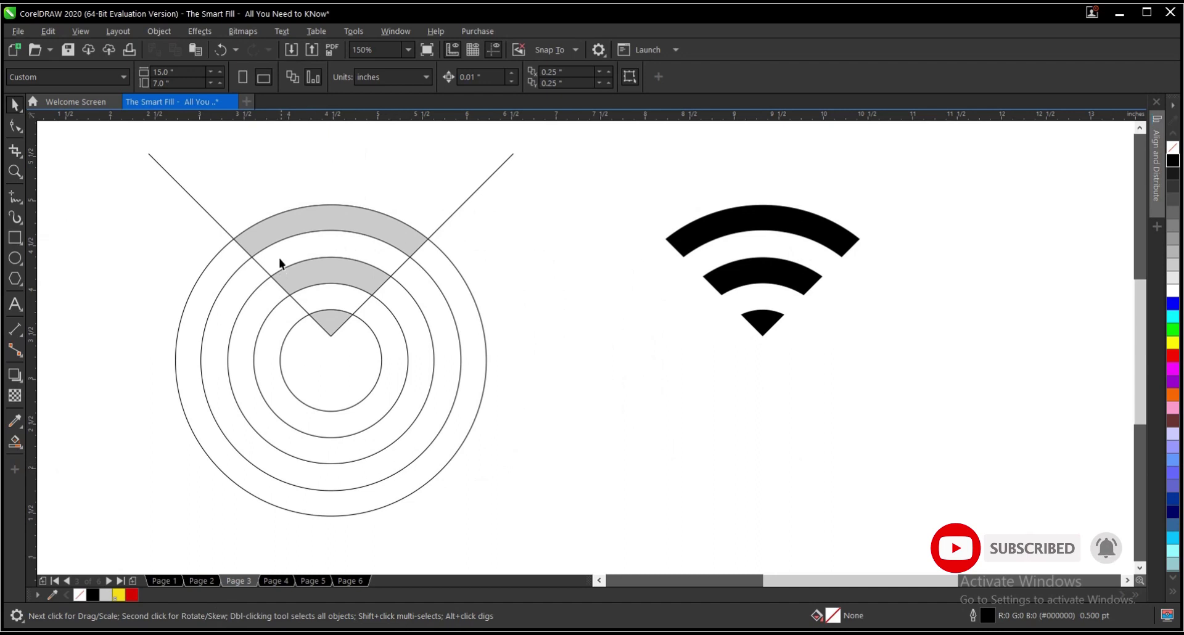
pyautogui.moveTo(212, 167); pyautogui.dragTo(432, 344)
pyautogui.moveTo(324, 267); pyautogui.dragTo(963, 368)
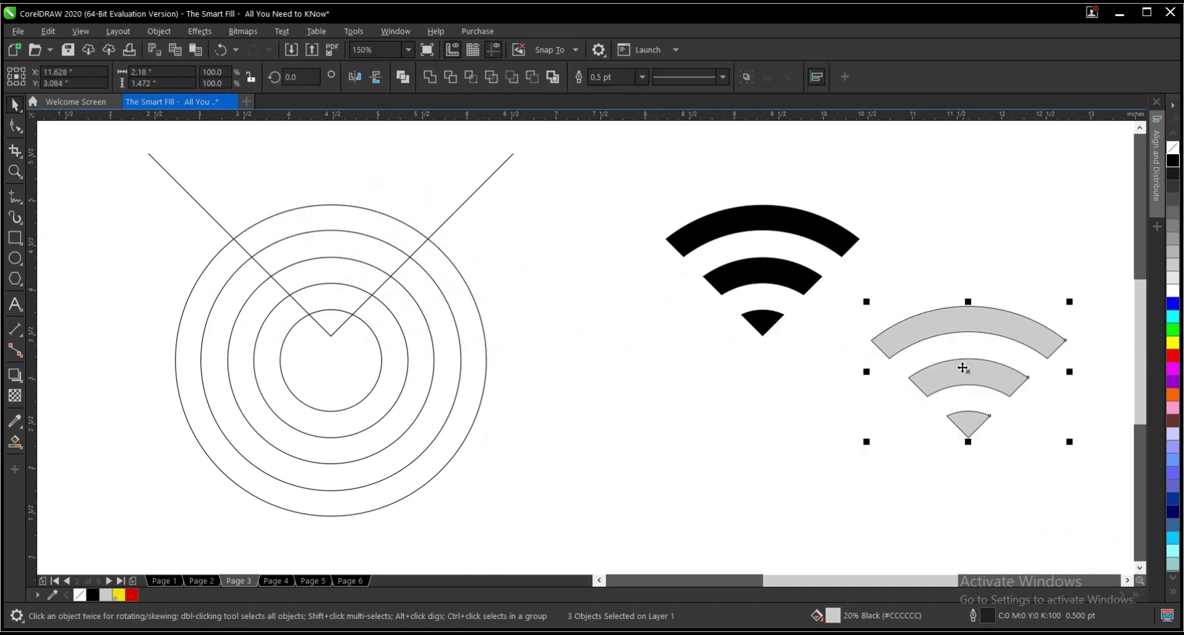
# - Smart Fill the outer, middle and inner V-shaped regions grey, then go to Page 4
pyautogui.click(15, 441)
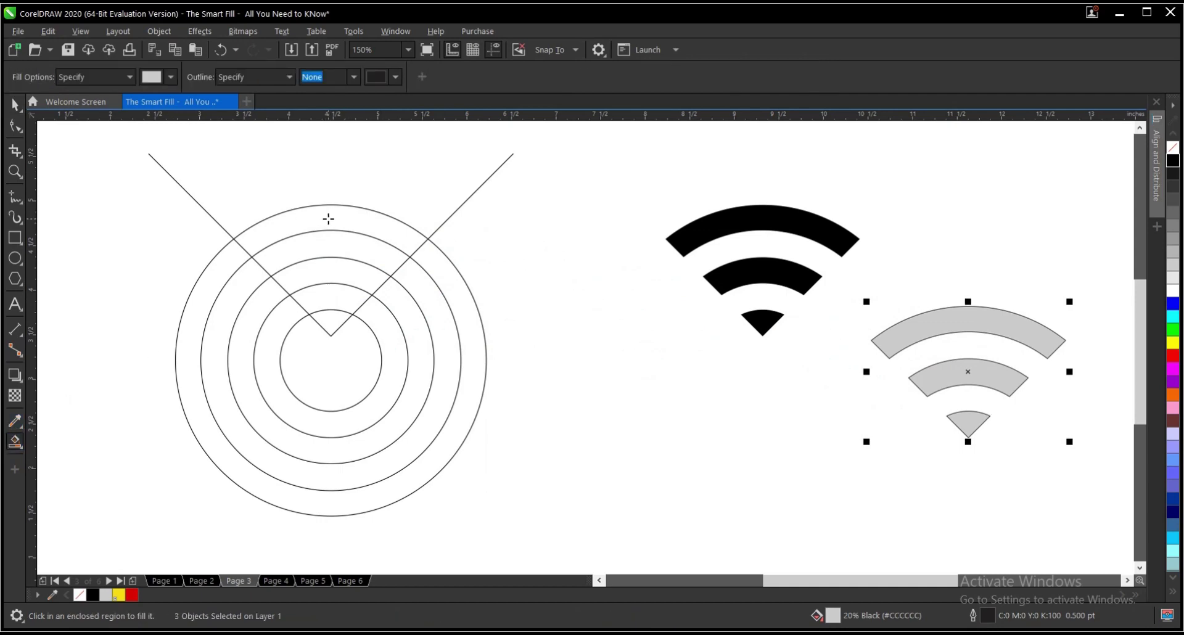
pyautogui.click(329, 219)
pyautogui.click(350, 278)
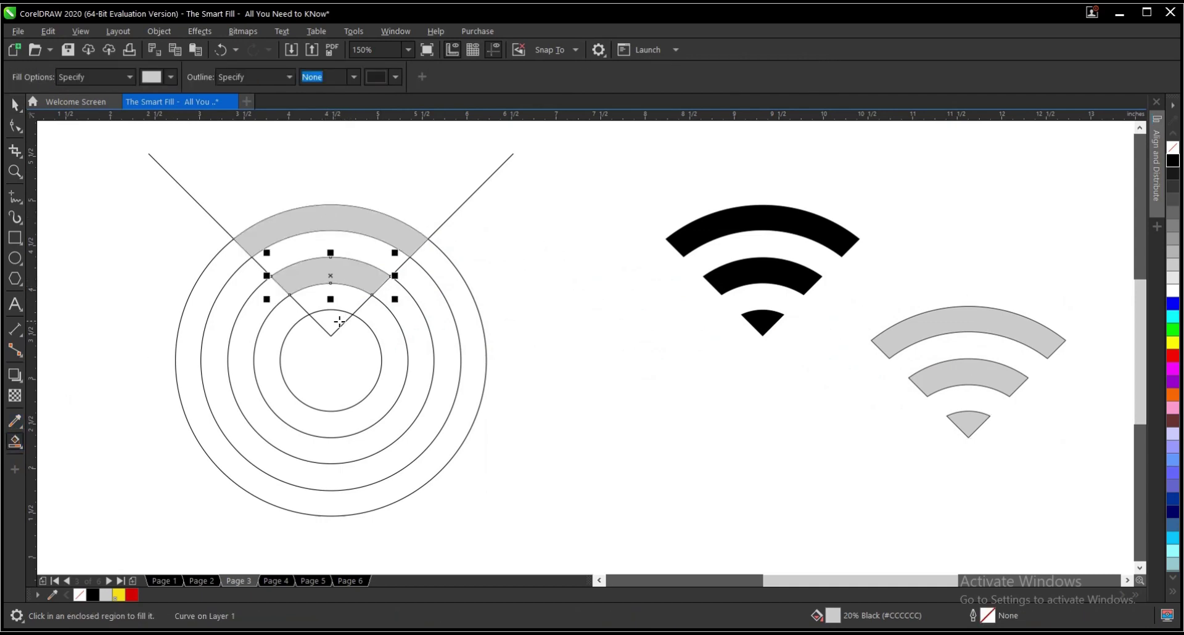
pyautogui.click(339, 322)
pyautogui.click(14, 105)
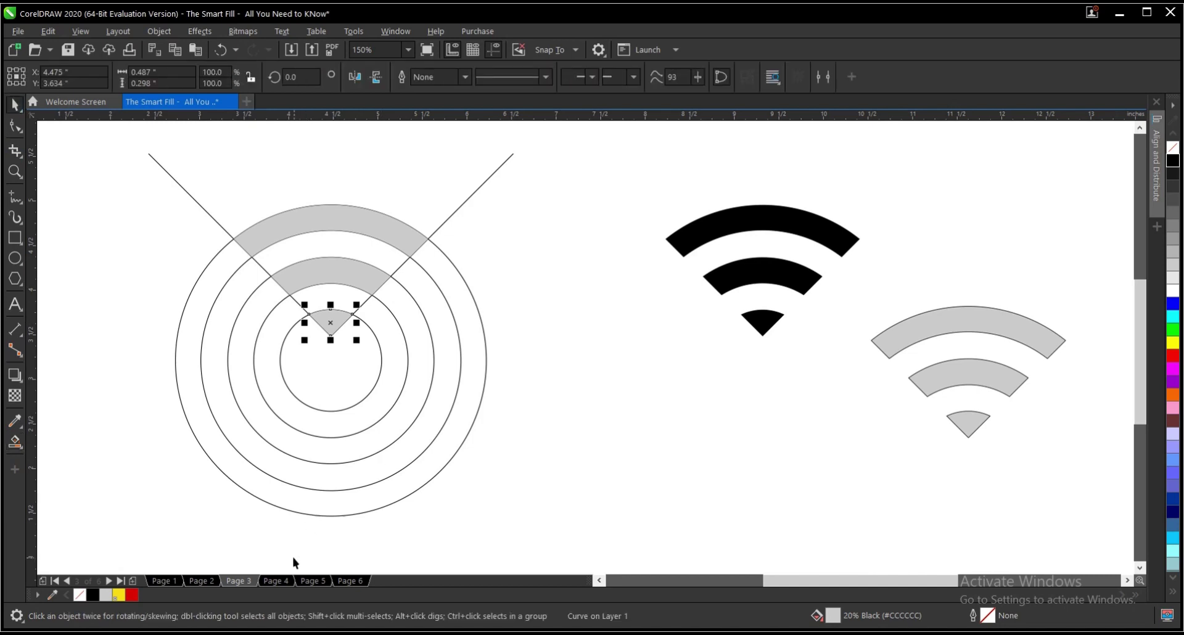
pyautogui.click(276, 581)
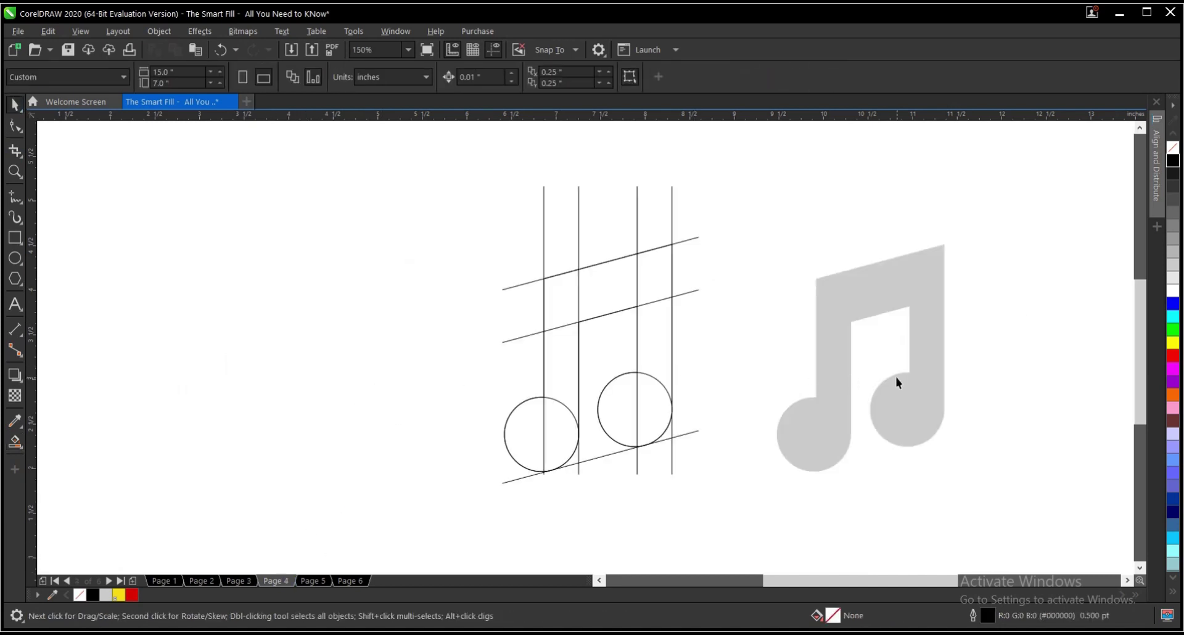
# - Smart Fill both beam halves, both stems and both note heads of the music note grey
pyautogui.click(14, 443)
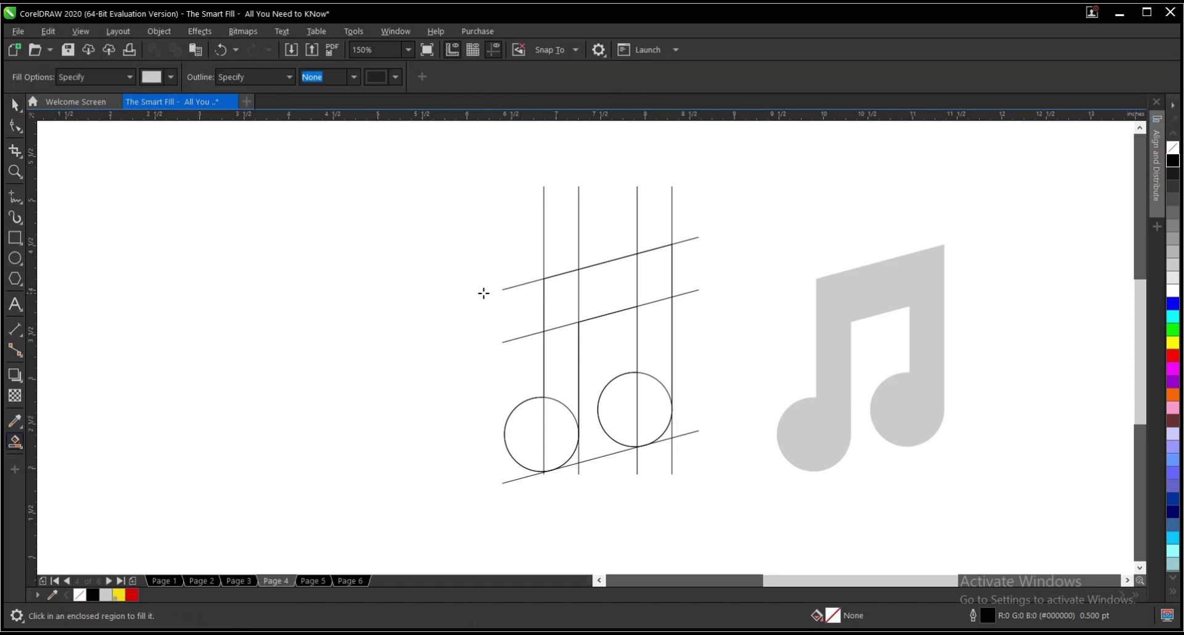
pyautogui.click(557, 299)
pyautogui.click(644, 278)
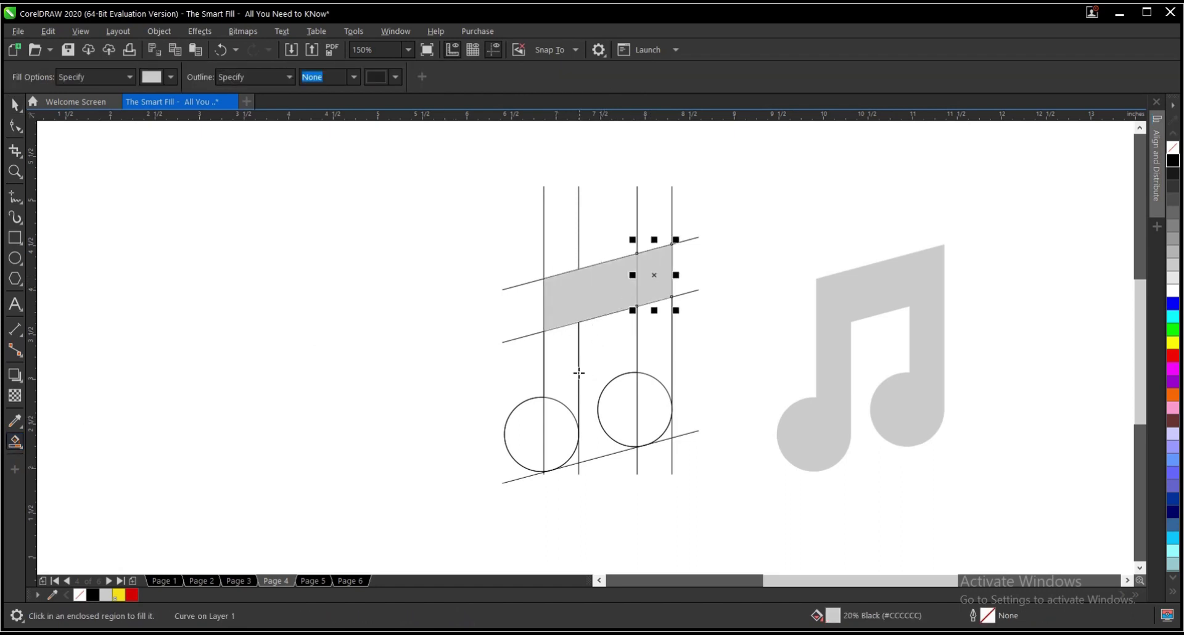
pyautogui.click(563, 370)
pyautogui.click(558, 447)
pyautogui.click(535, 444)
pyautogui.click(619, 430)
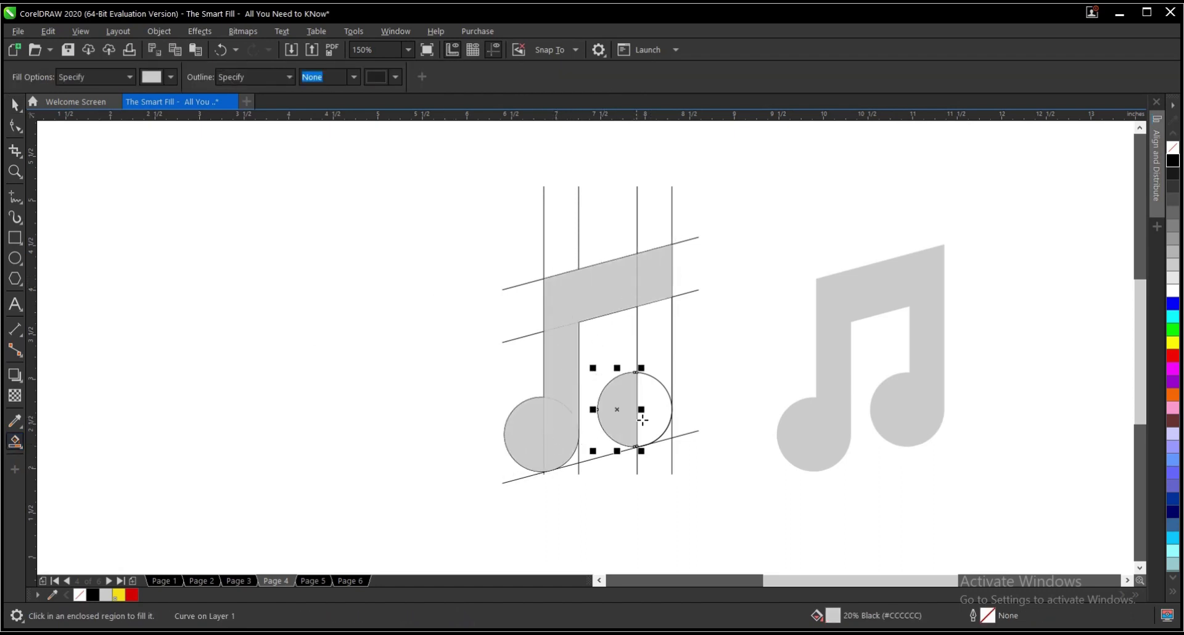
pyautogui.click(657, 415)
pyautogui.click(661, 342)
pyautogui.click(15, 105)
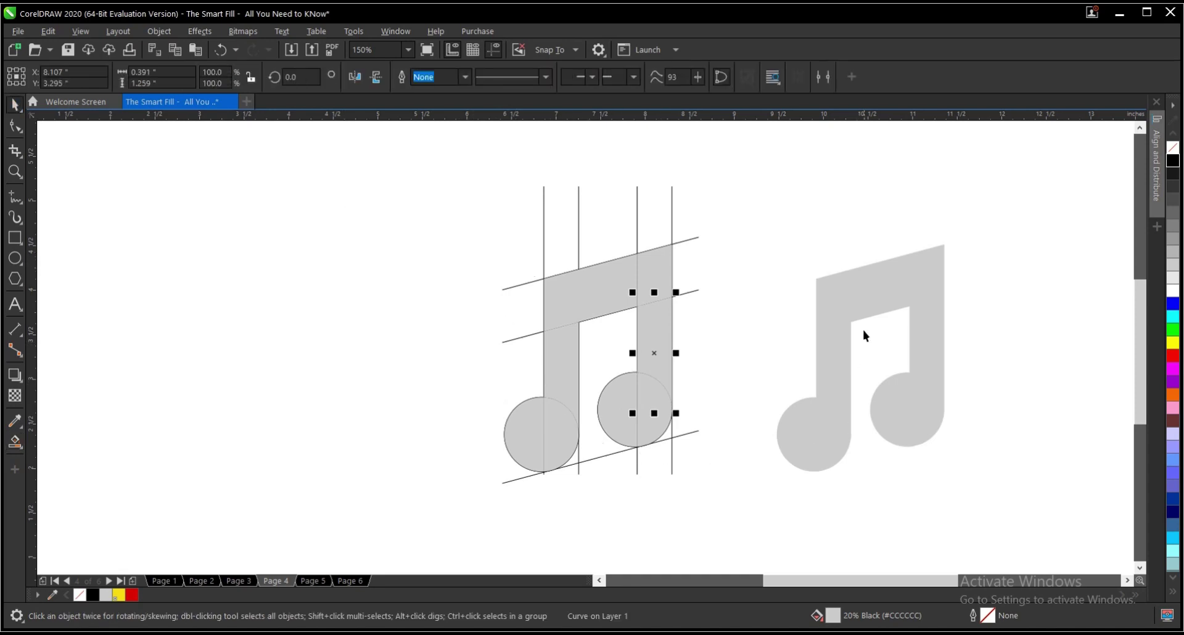
# - Look at Pages 5 and 6, then return to Page 1
pyautogui.click(317, 579)
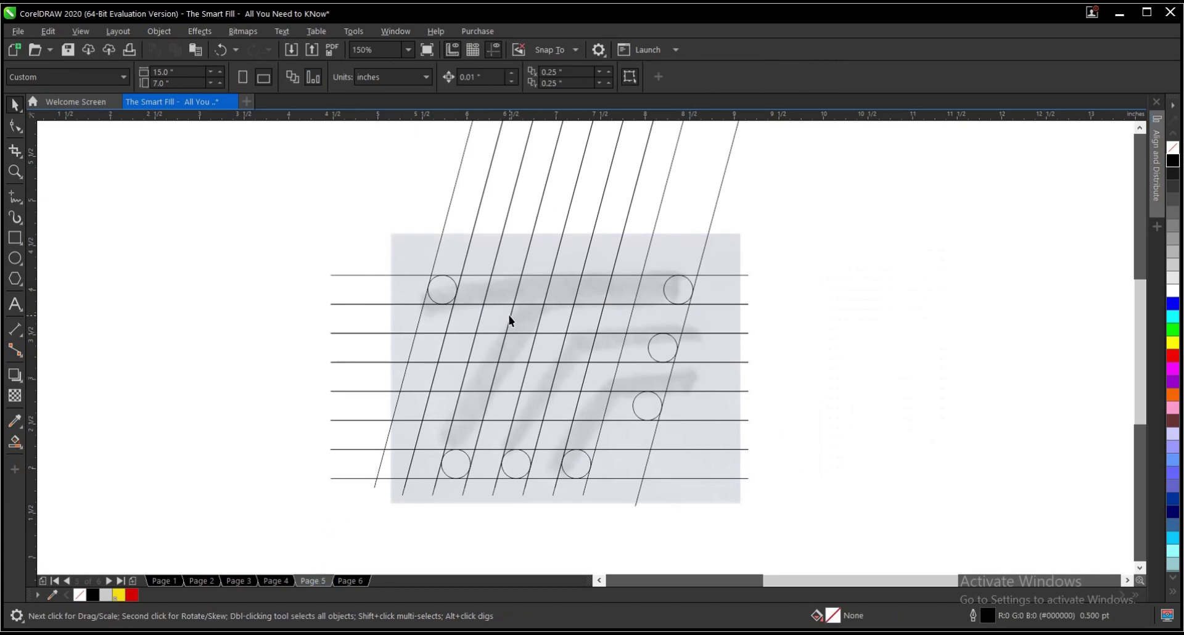
pyautogui.click(350, 580)
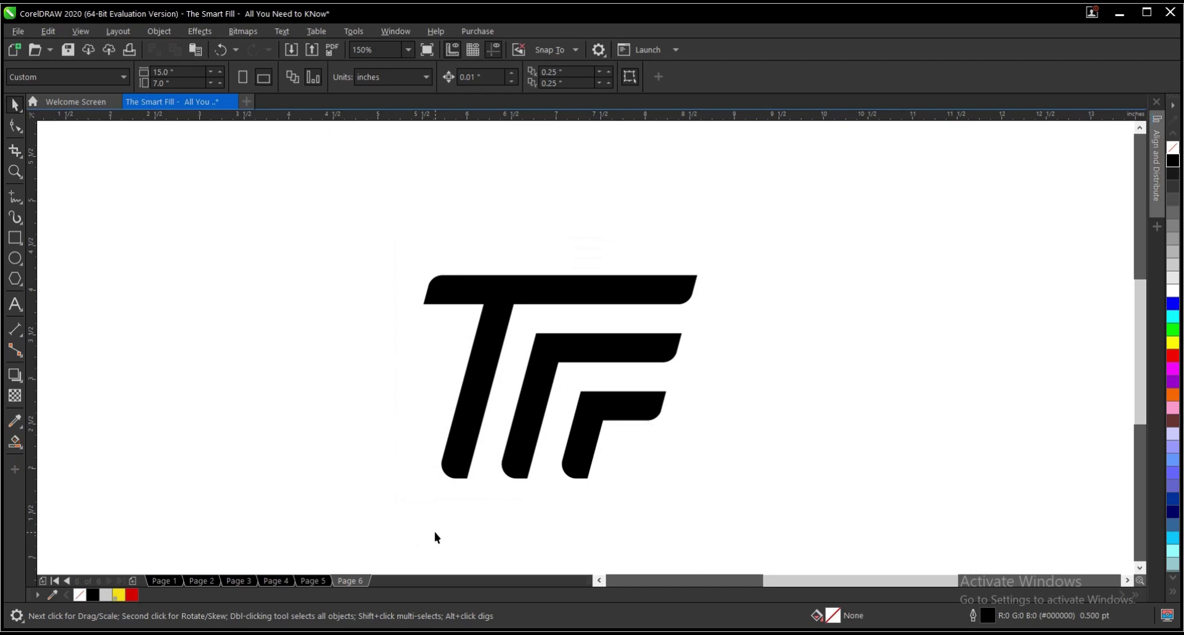
pyautogui.click(177, 578)
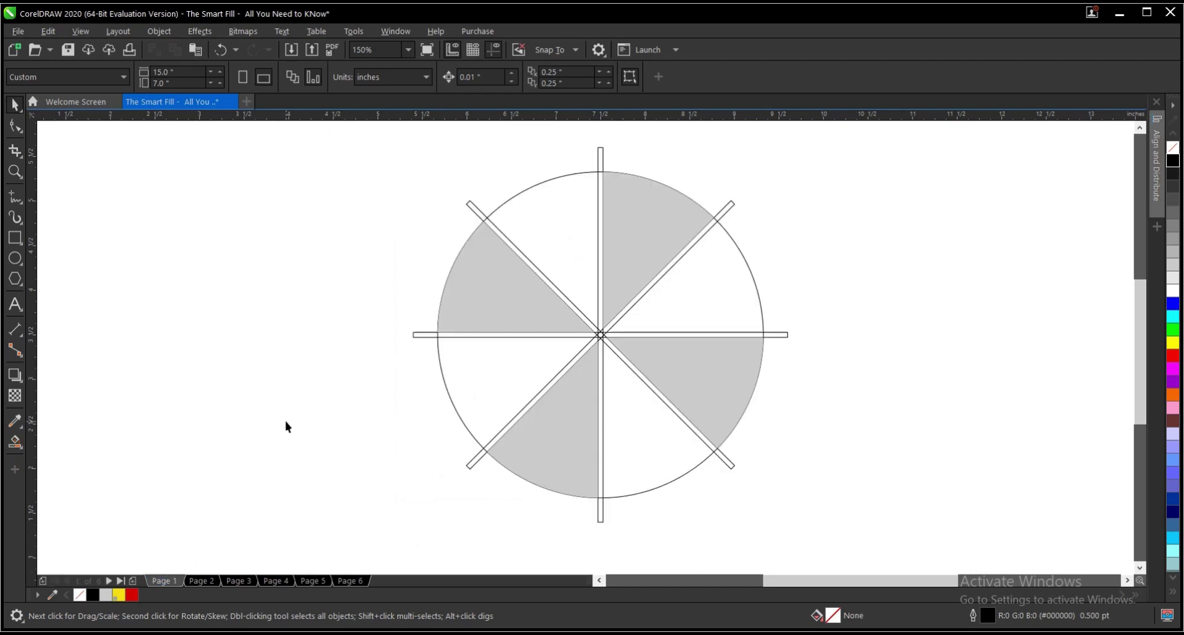